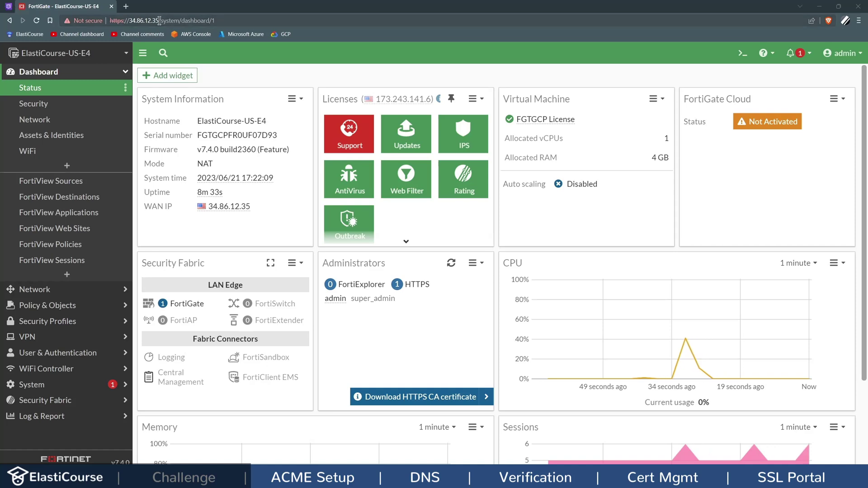
Step: Download the firewall's default HTTPS CA certificate and go to the HTTPS server certificate setting
left_click_drag(159, 20, 110, 20)
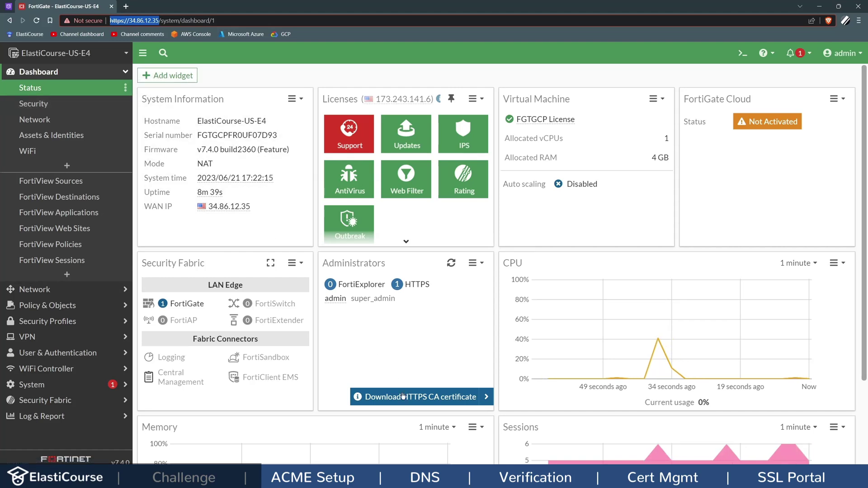
mouse_move(402, 396)
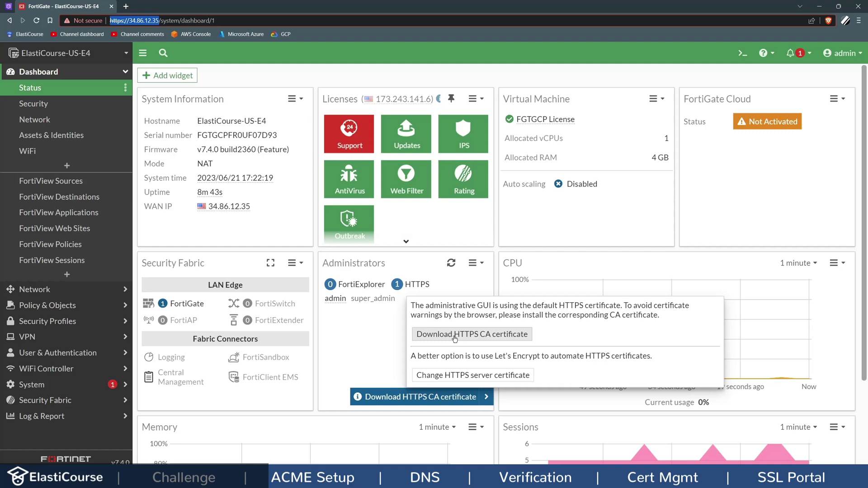
left_click(454, 338)
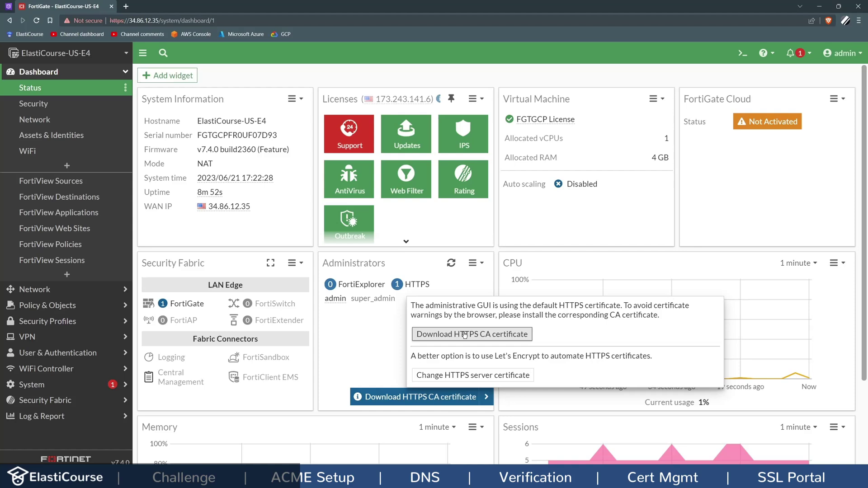
left_click(462, 376)
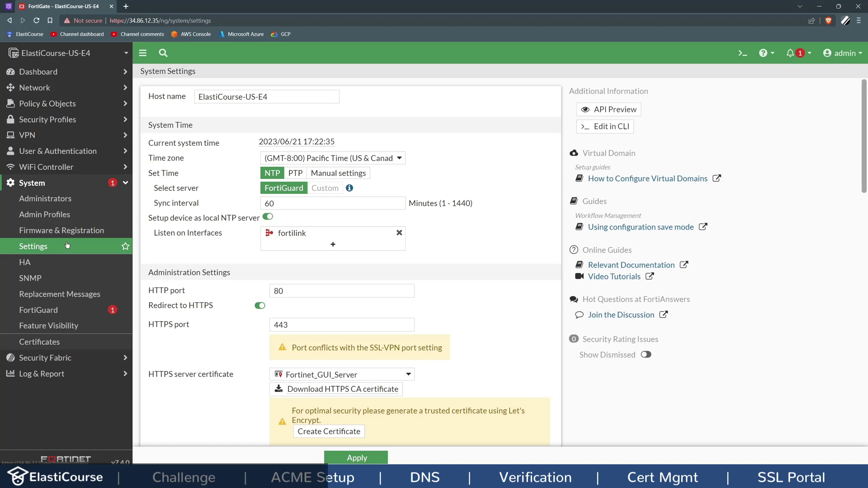
Step: Create a new HTTPS server certificate using the Use Let's Encrypt option
scroll(217, 298, "down", 1)
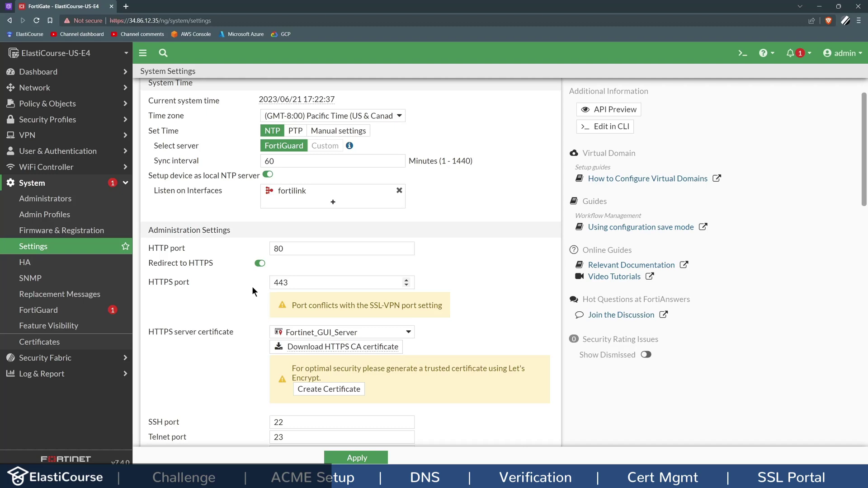
mouse_move(321, 332)
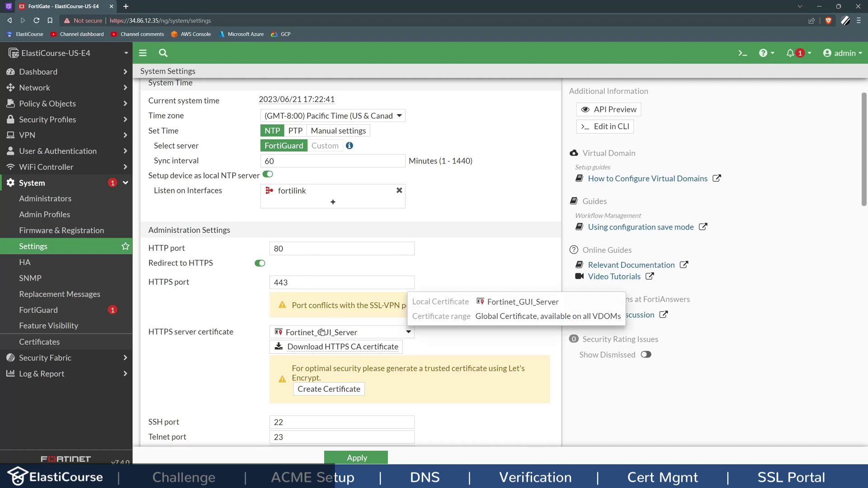
left_click(321, 332)
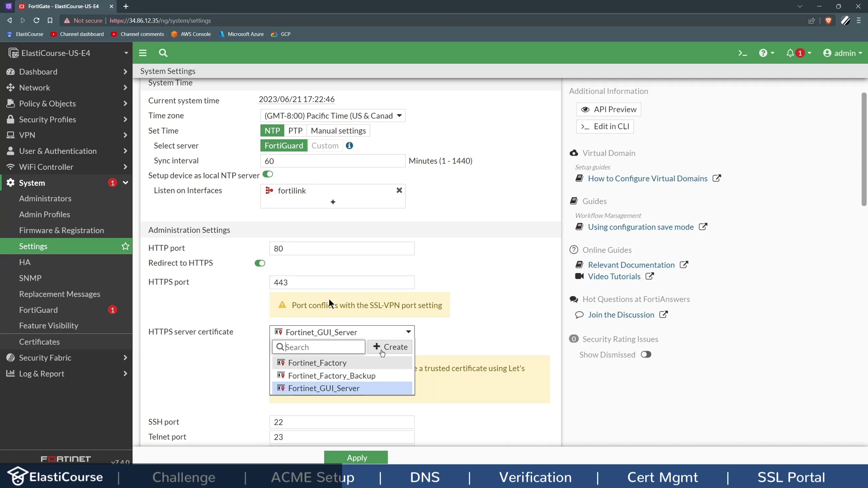
left_click(386, 352)
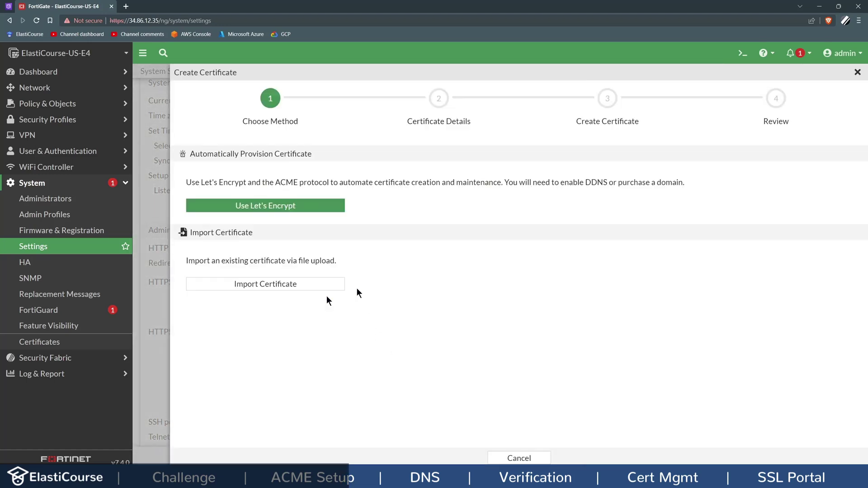
left_click_drag(335, 261, 225, 261)
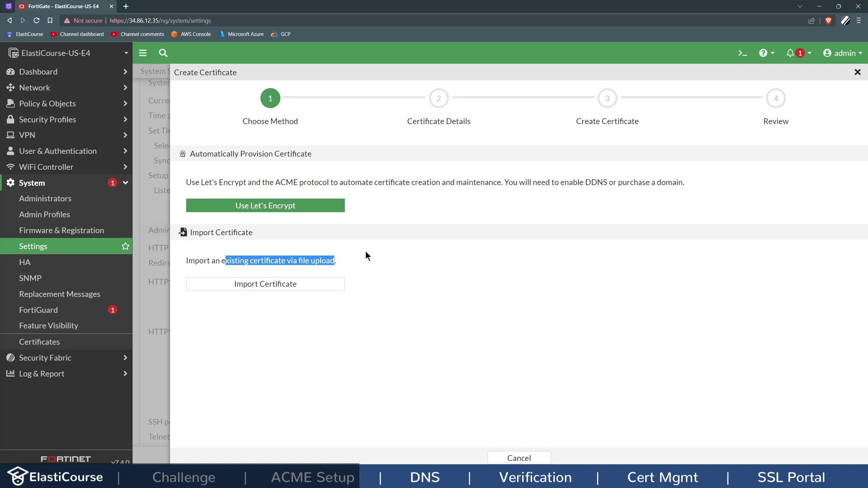
left_click(330, 205)
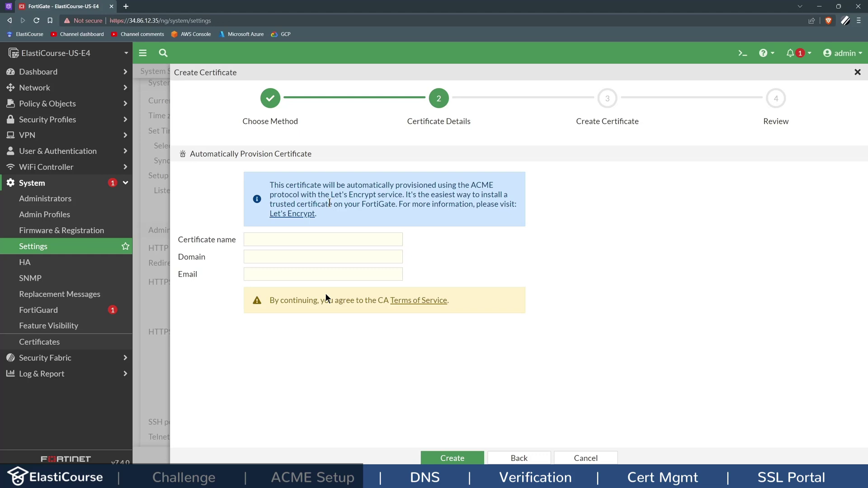
Step: Enter gui-new-cert as the certificate name and move to the Domain field
left_click(314, 241)
type("g")
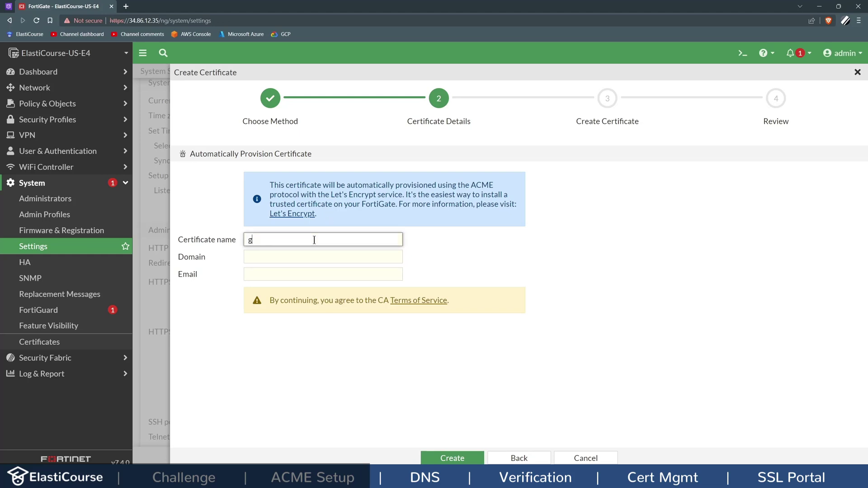
type("ui-new-cert")
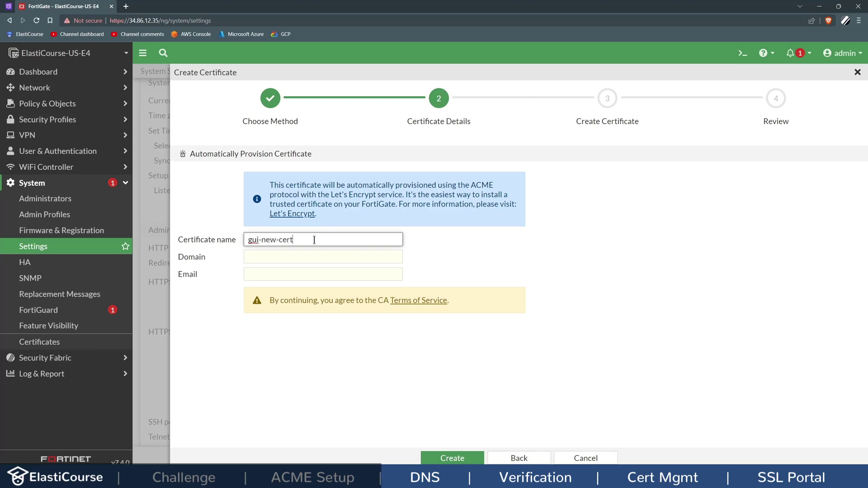
left_click(325, 258)
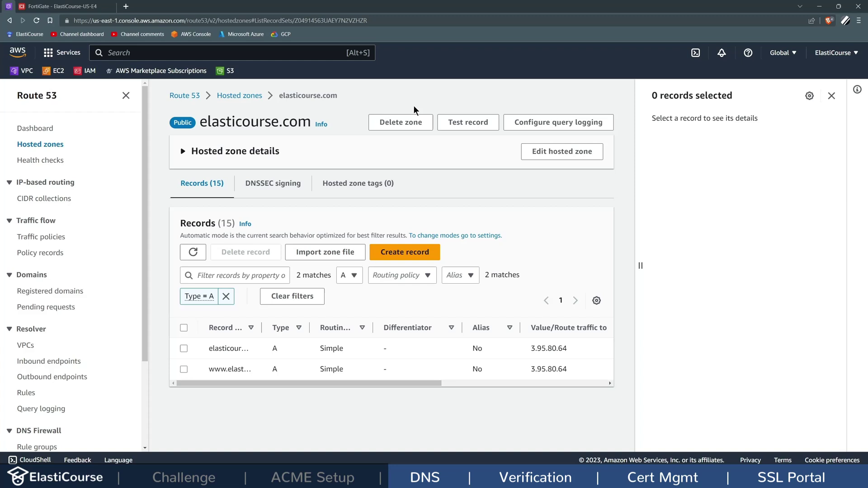
Step: Add a Route 53 A record 'firewall' with value 34.86.12.35, then copy the new record name
left_click(423, 252)
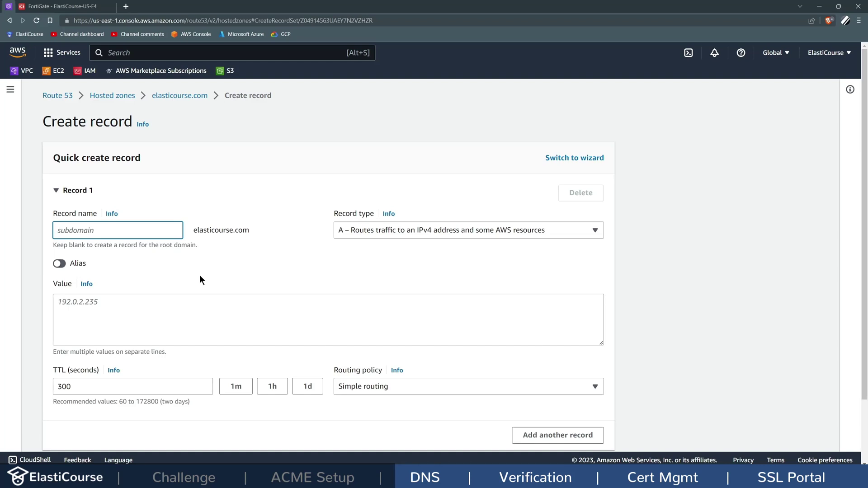
type("firewall")
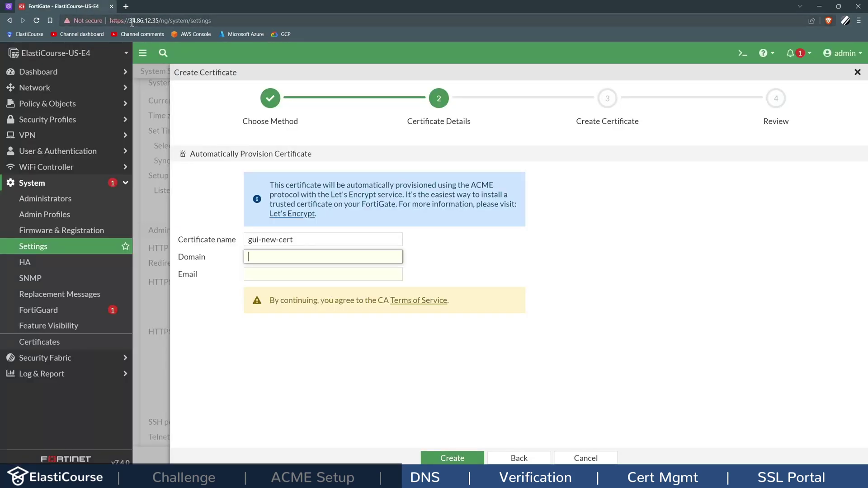
left_click(131, 21)
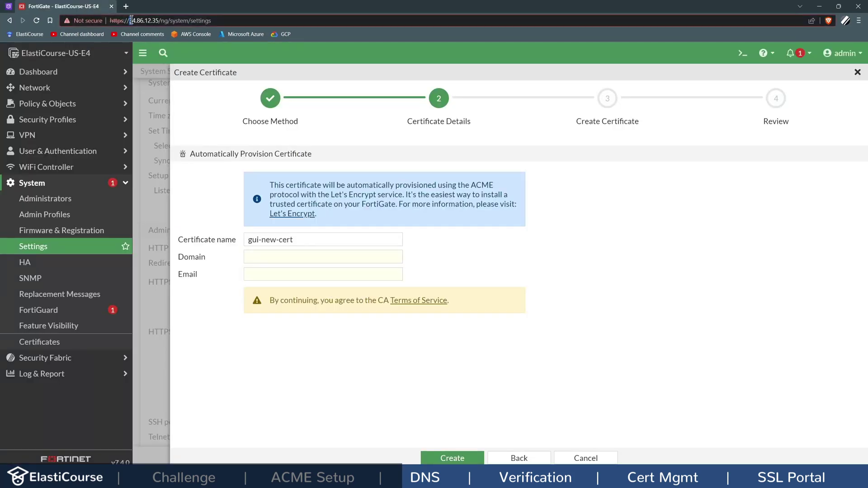
left_click_drag(131, 20, 160, 21)
key("ctrl+c")
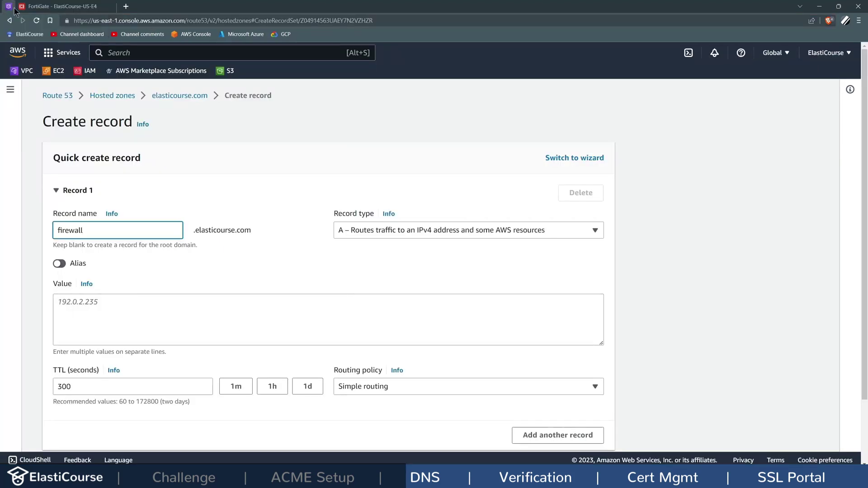
left_click(131, 319)
key("ctrl+v")
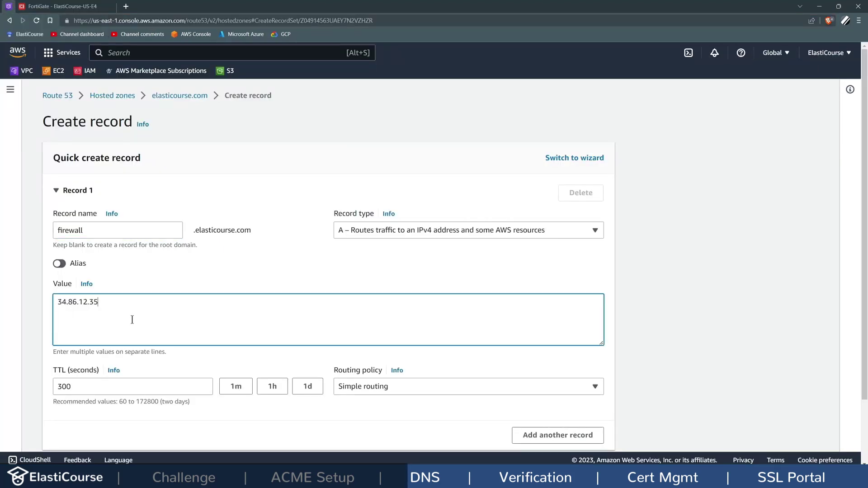
scroll(132, 320, "down", 1)
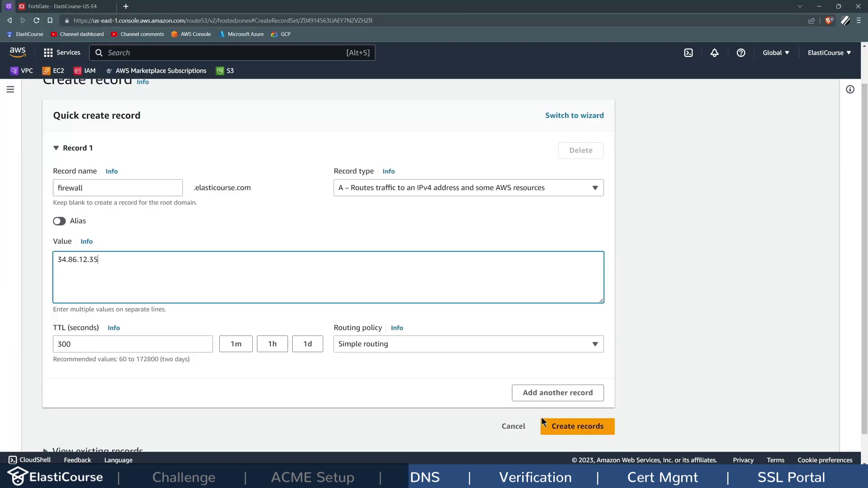
left_click(570, 430)
left_click_drag(293, 385, 206, 394)
key("ctrl+c")
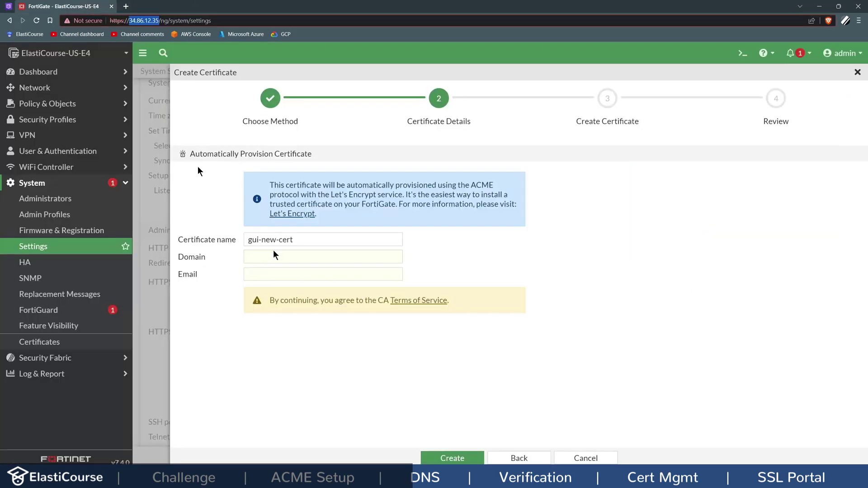
Step: Enter domain firewall.elasticcourse.com and a contact e-mail, then copy the domain for PowerShell
left_click(273, 255)
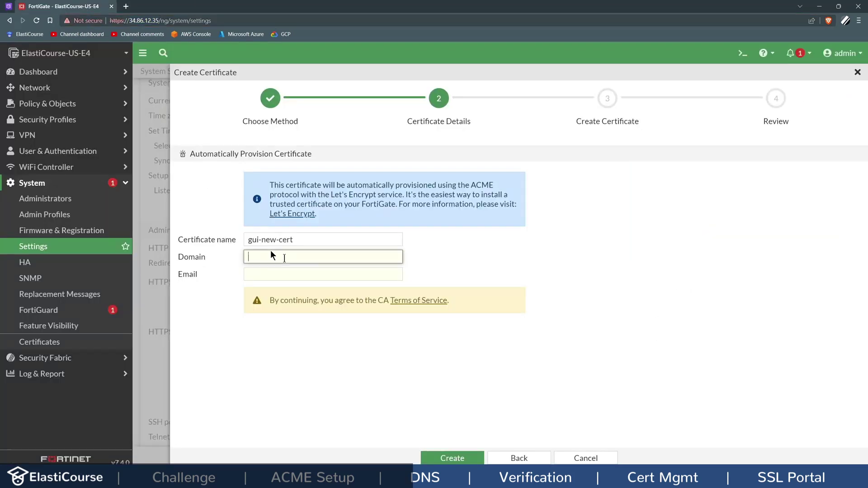
key("ctrl+v")
left_click(391, 275)
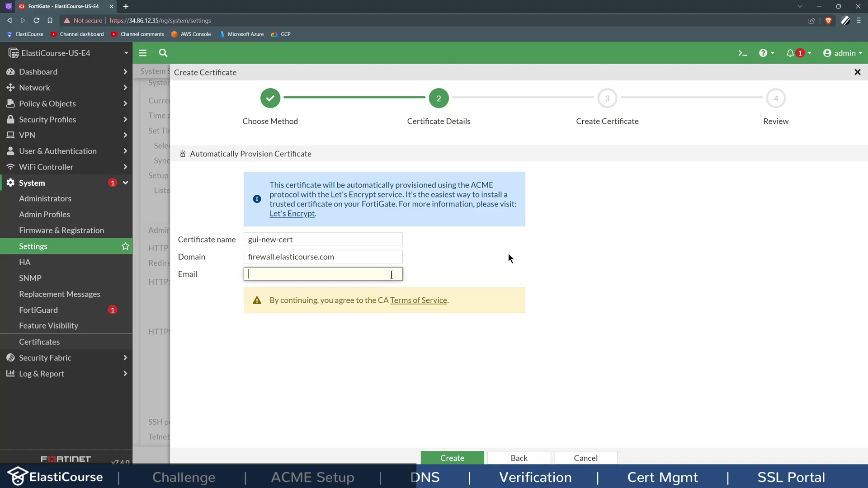
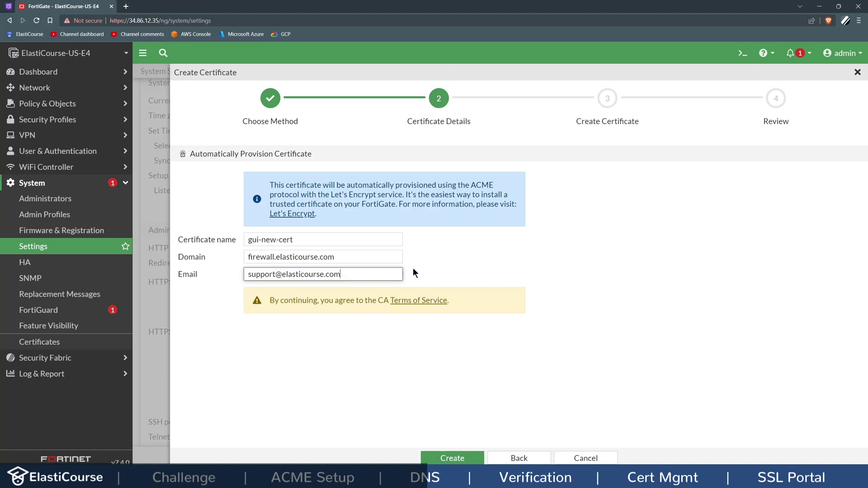
left_click(206, 256)
key("ctrl+c")
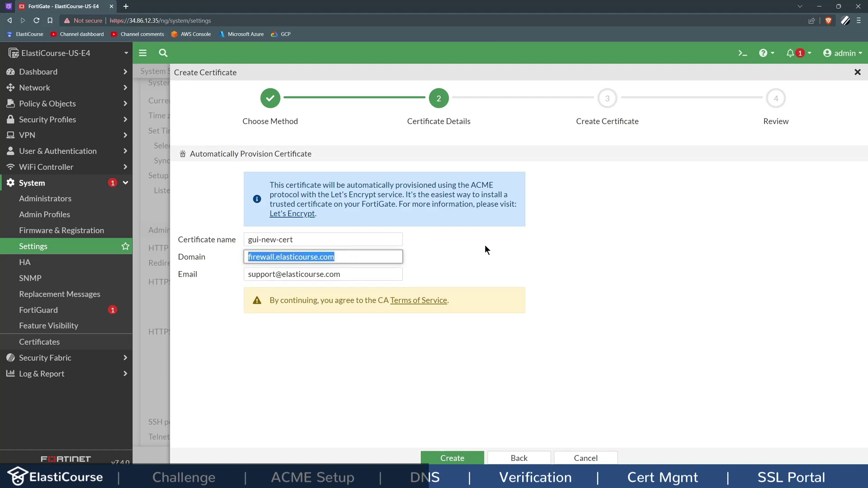
key("alt+Tab")
Step: Run nslookup firewall.elasticcourse.com, confirm it resolves to 34.86.12.35, and leave PowerShell
type("nslookup")
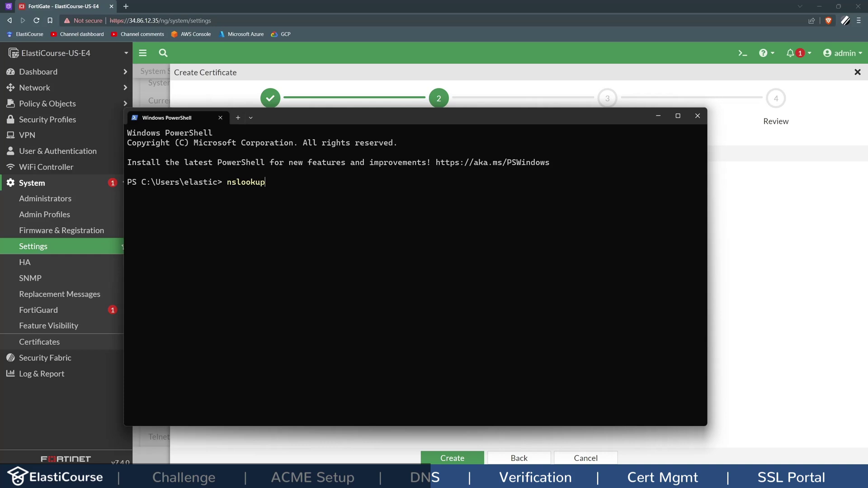
key("ctrl+v")
key("Return")
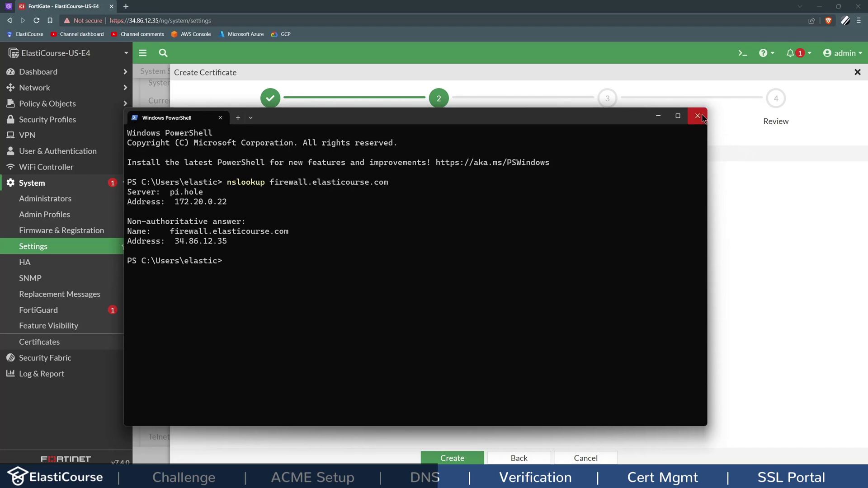
key("alt+Tab")
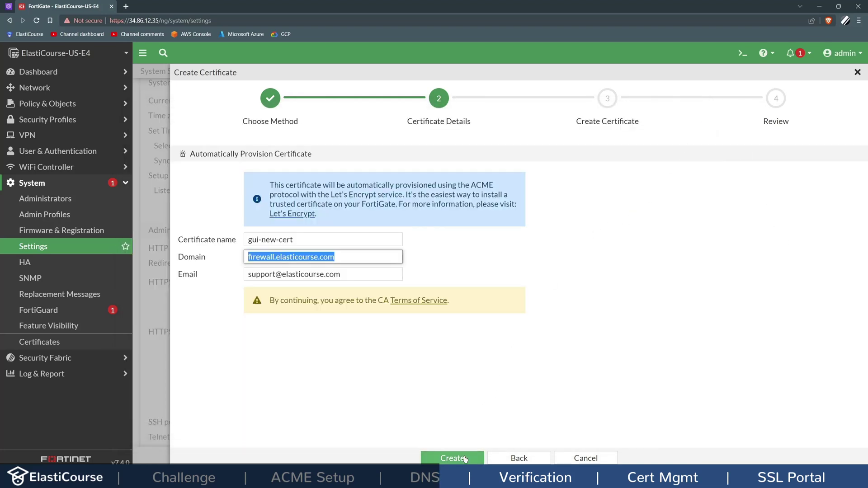
Step: Submit the wizard so Let's Encrypt generates gui-new-cert via ACME on port1
left_click(465, 457)
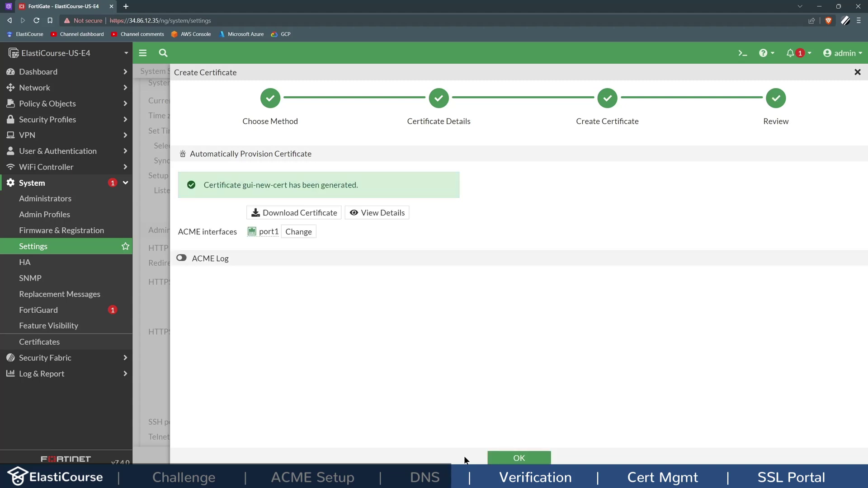
Step: Finish the wizard, select gui-new-cert as the HTTPS server certificate, and change the port to 8443
left_click(503, 457)
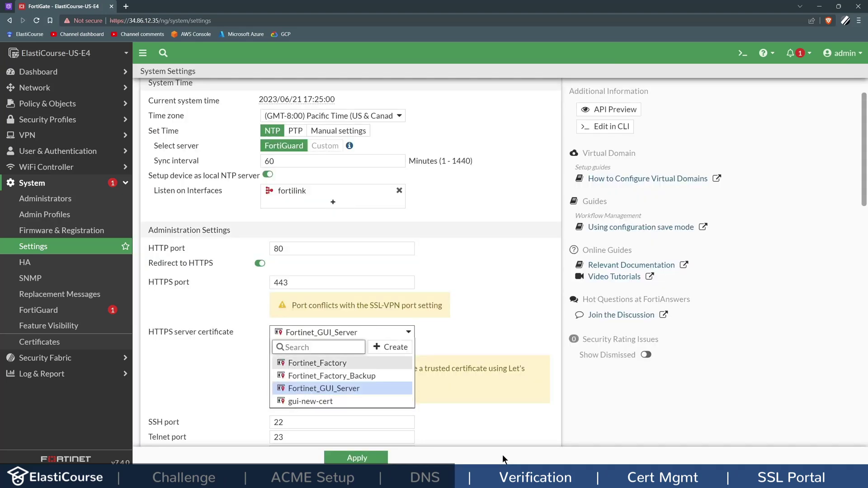
left_click(305, 404)
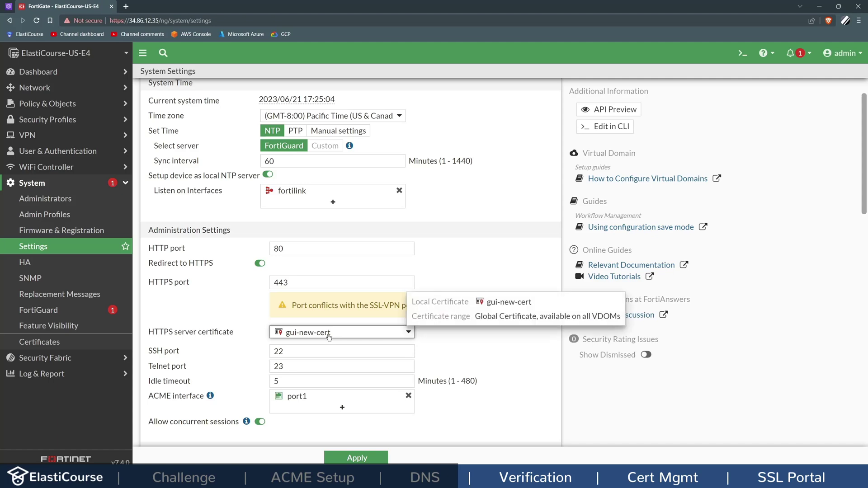
left_click(273, 283)
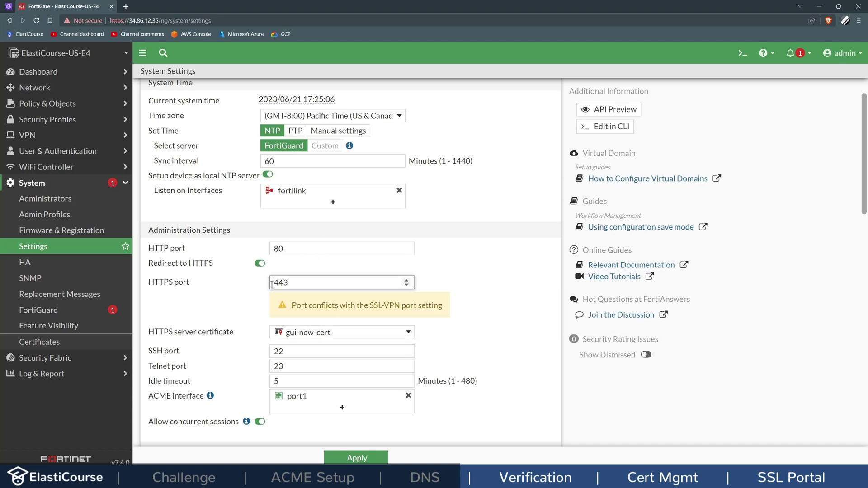
type("8")
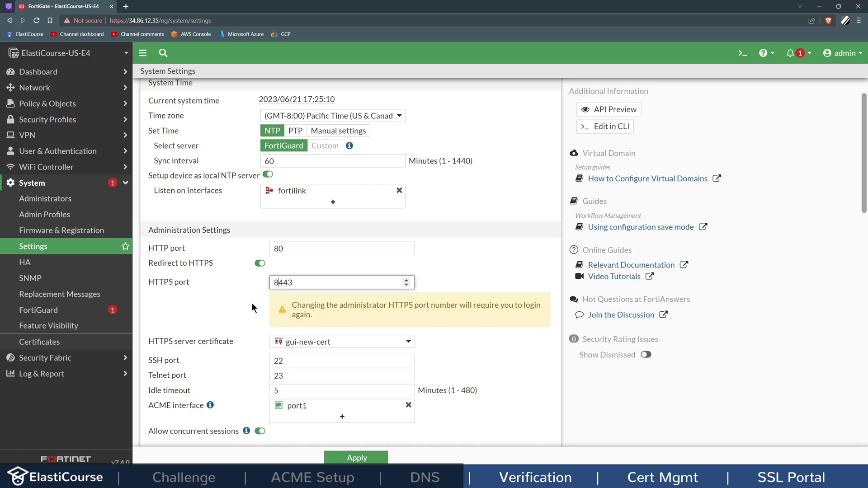
scroll(254, 301, "down", 2)
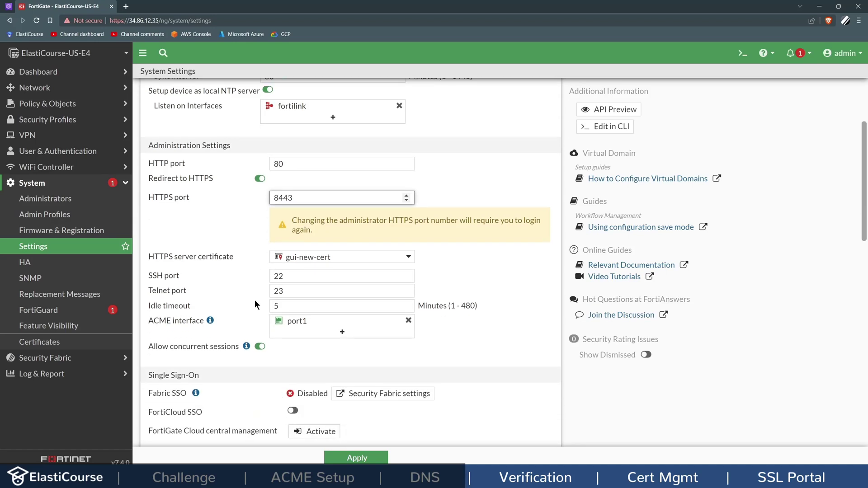
left_click(380, 456)
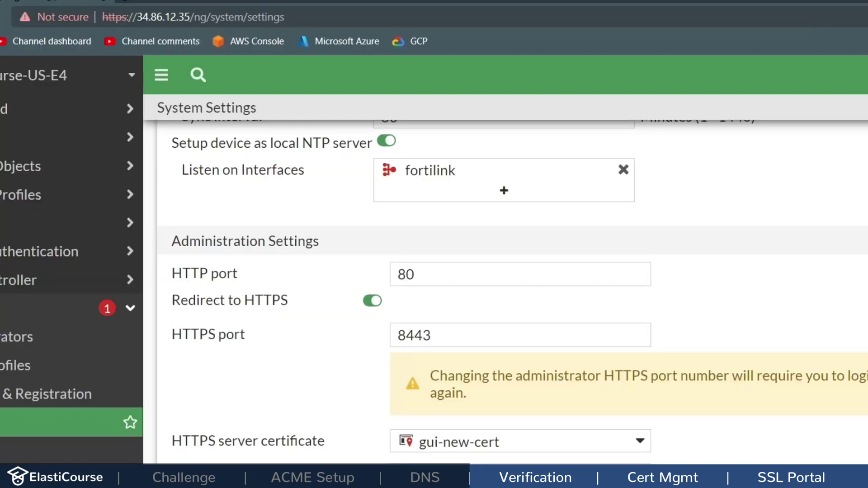
left_click_drag(122, 21, 273, 21)
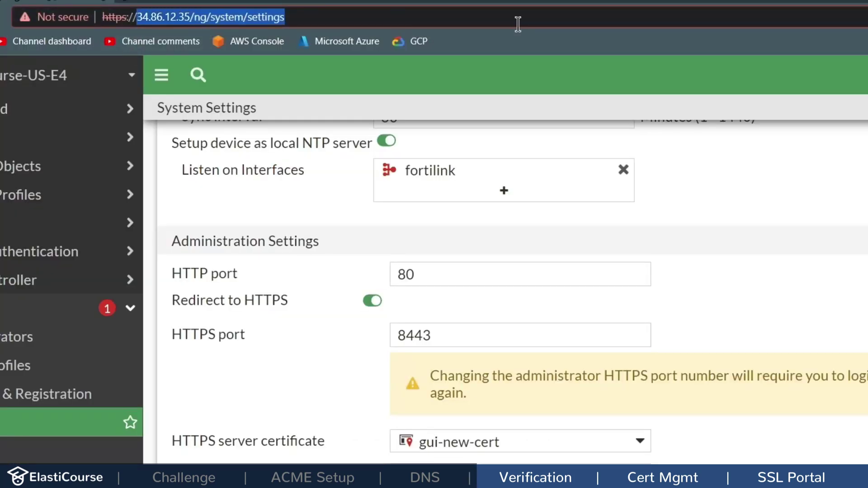
key("ctrl+v")
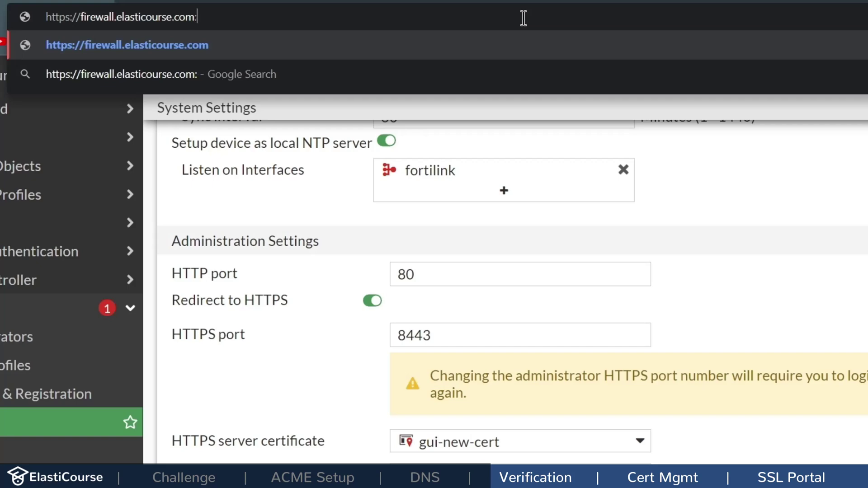
type(":84433")
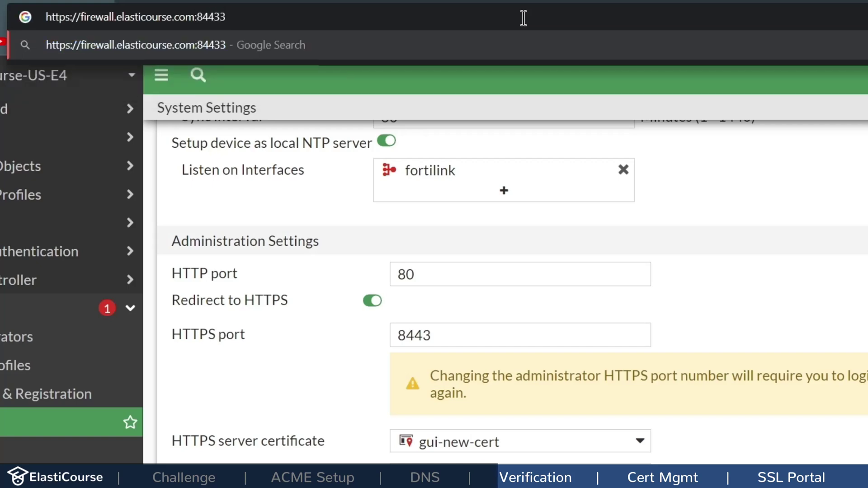
key("BackSpace")
key("Return")
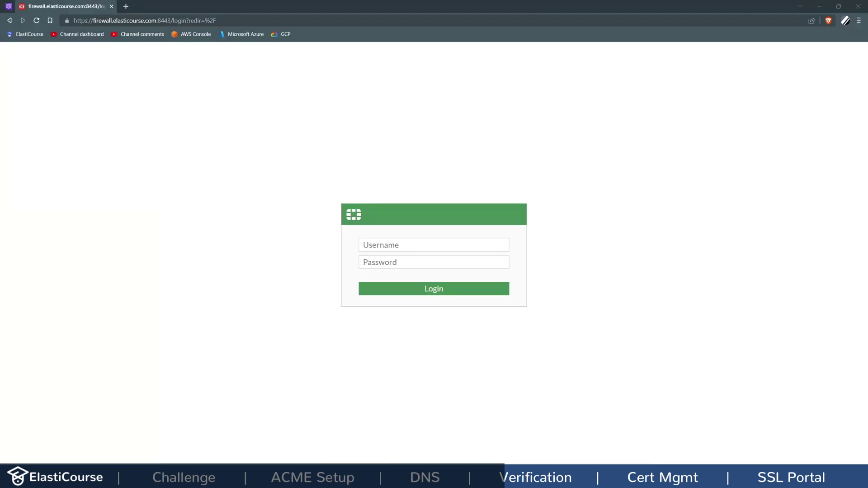
Step: Inspect the site's certificate chain (R3, ISRG Root X1), then log in to FortiGate
left_click(66, 20)
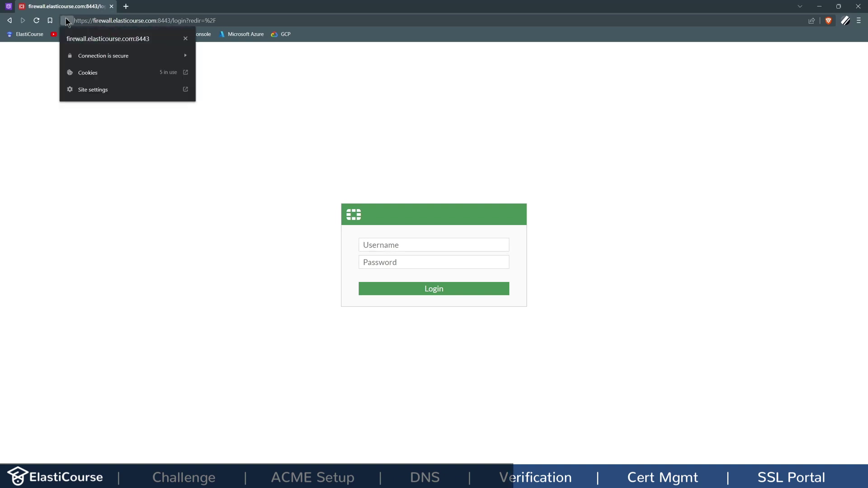
left_click(109, 56)
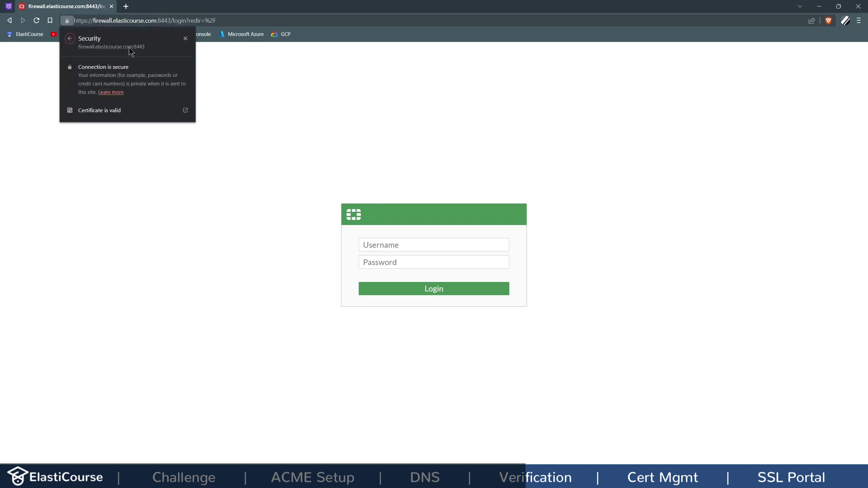
left_click(119, 112)
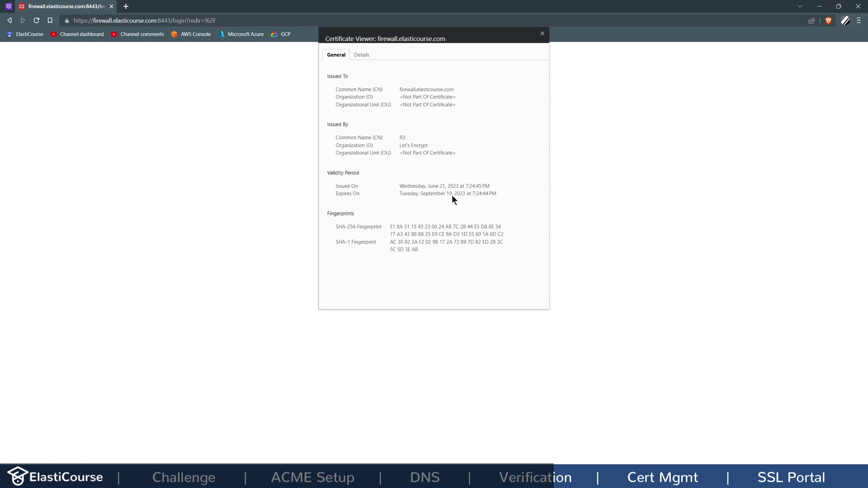
left_click(361, 55)
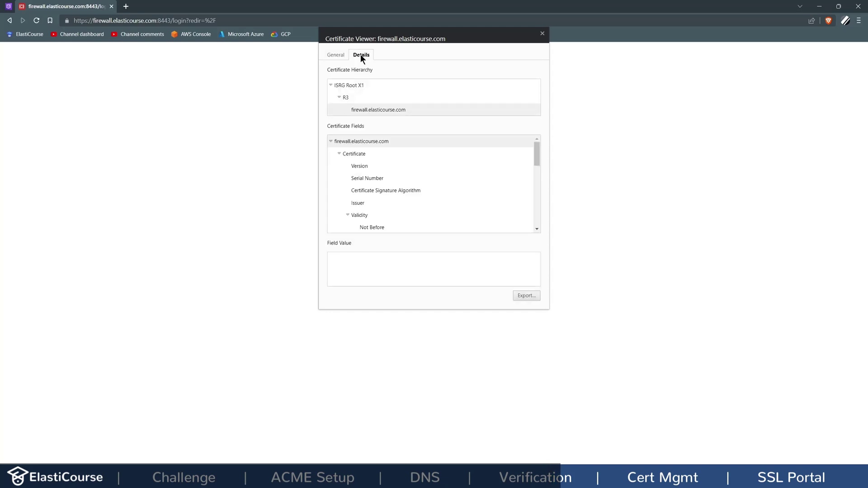
left_click(363, 95)
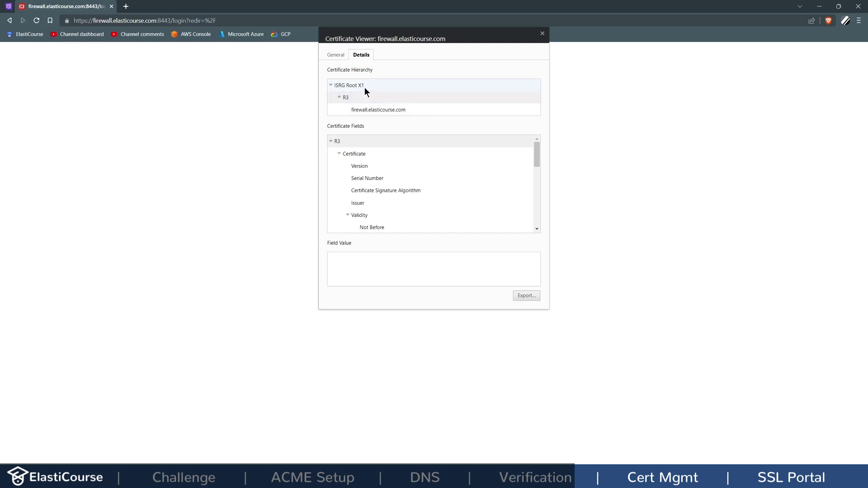
left_click(364, 86)
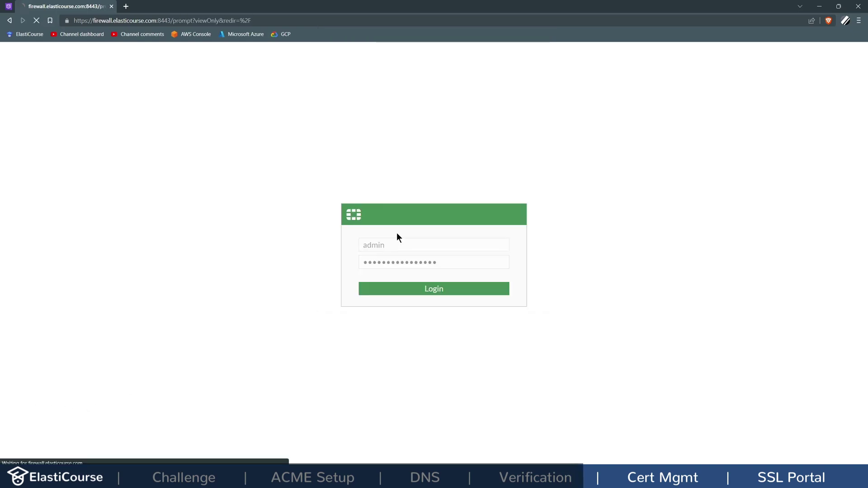
key("Return")
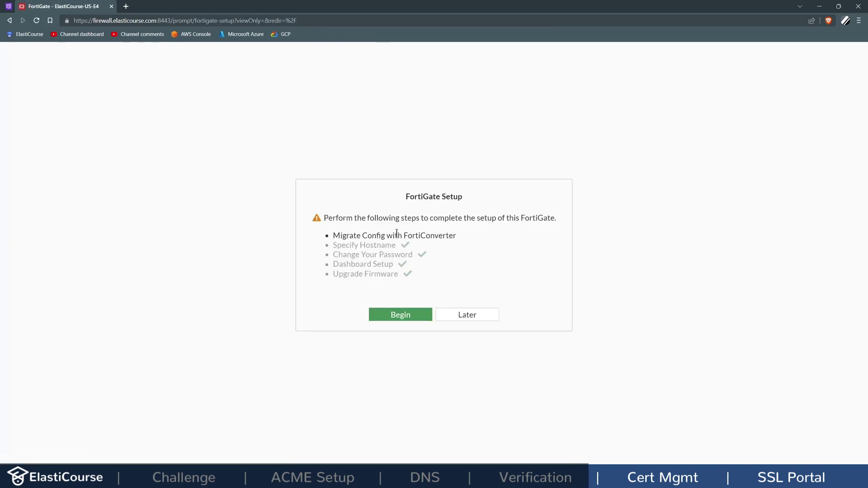
Step: Postpone the setup prompt to reach the status dashboard, then expand System in the sidebar
left_click(466, 315)
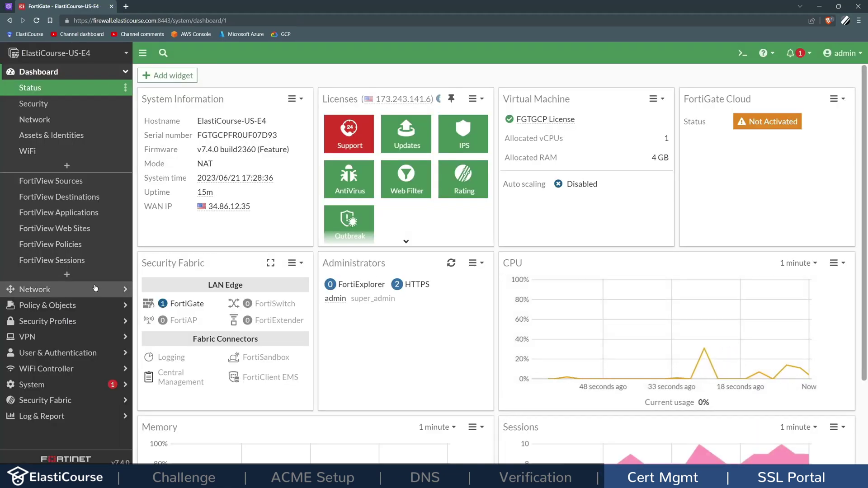
left_click(32, 384)
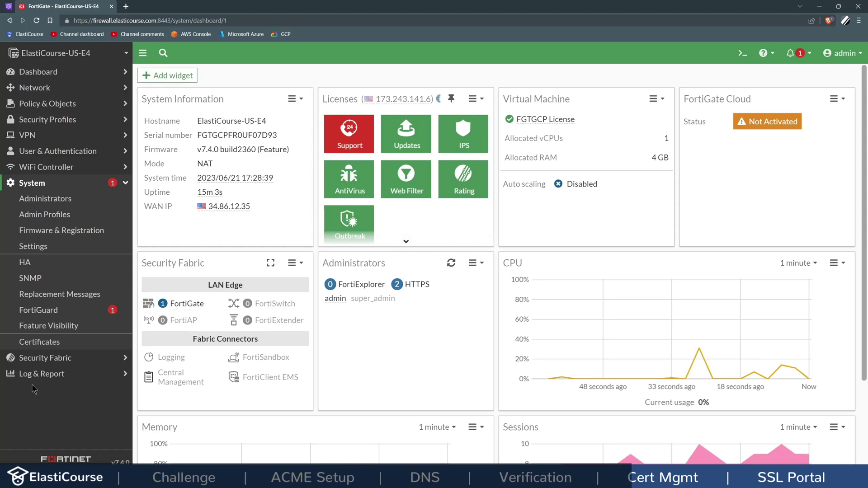
Step: Inspect gui-new-cert's details: Let's Encrypt issuer, firewall.elasticcourse.com, valid until 2023/09/19
left_click(39, 342)
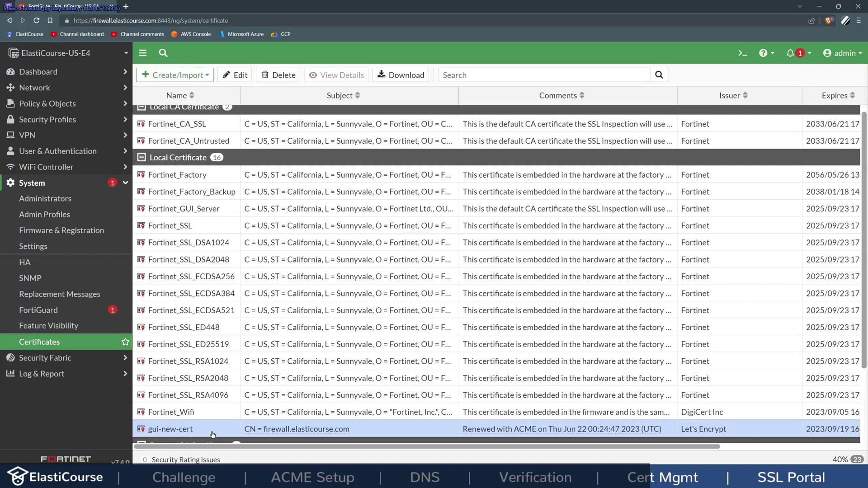
double_click(212, 433)
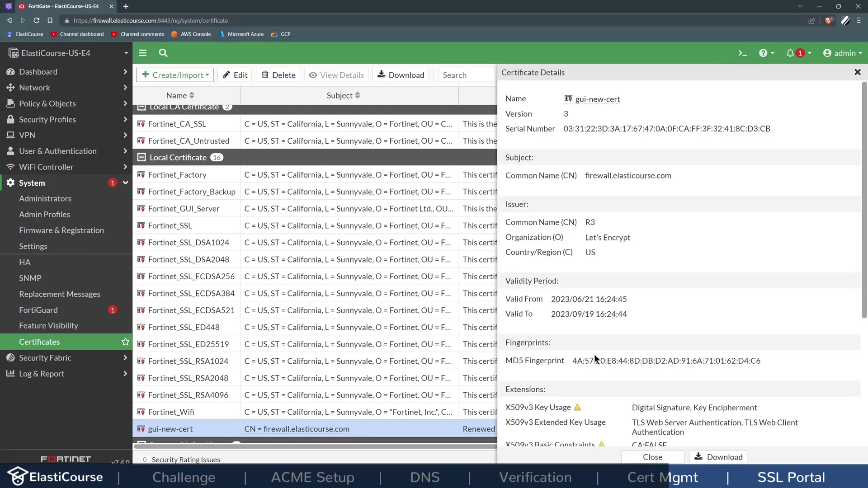
scroll(593, 354, "down", 4)
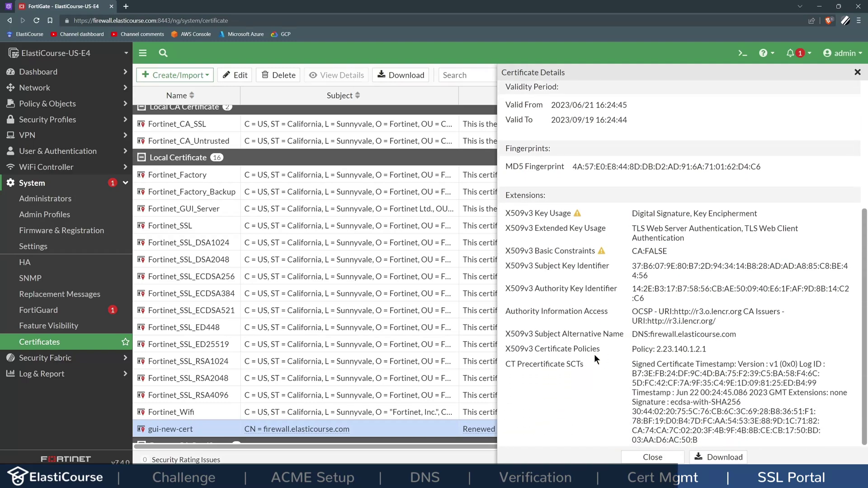
scroll(593, 354, "up", 4)
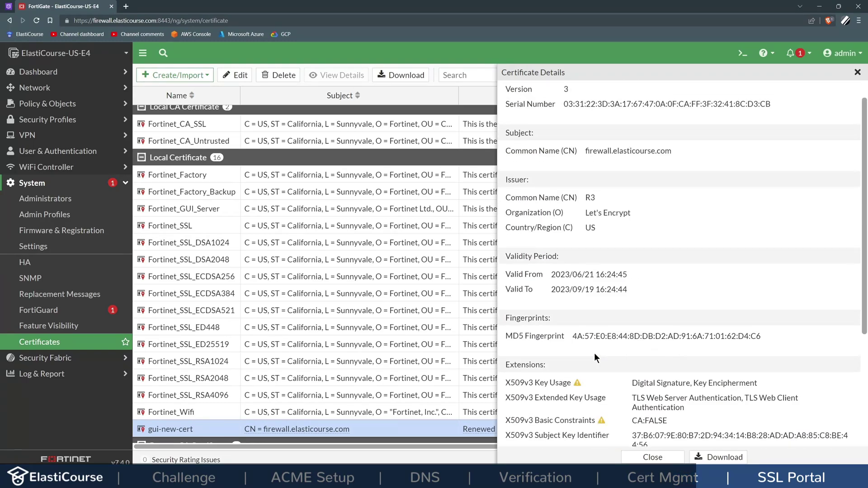
scroll(594, 353, "up", 1)
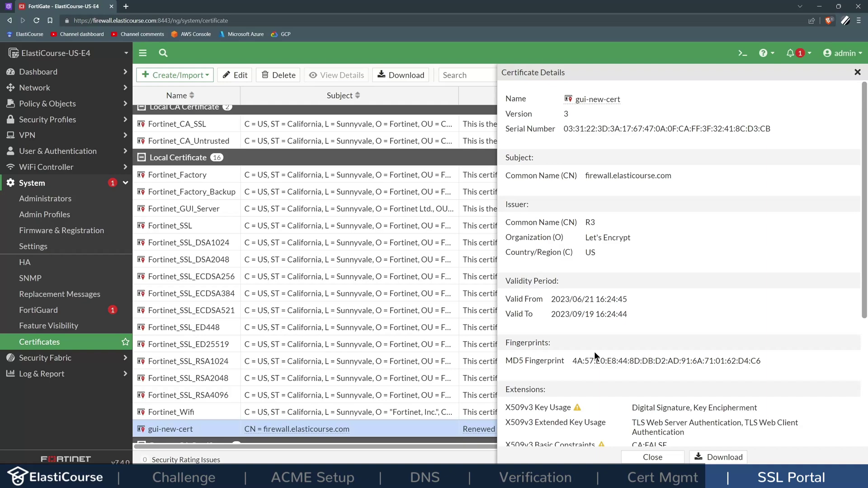
left_click(640, 457)
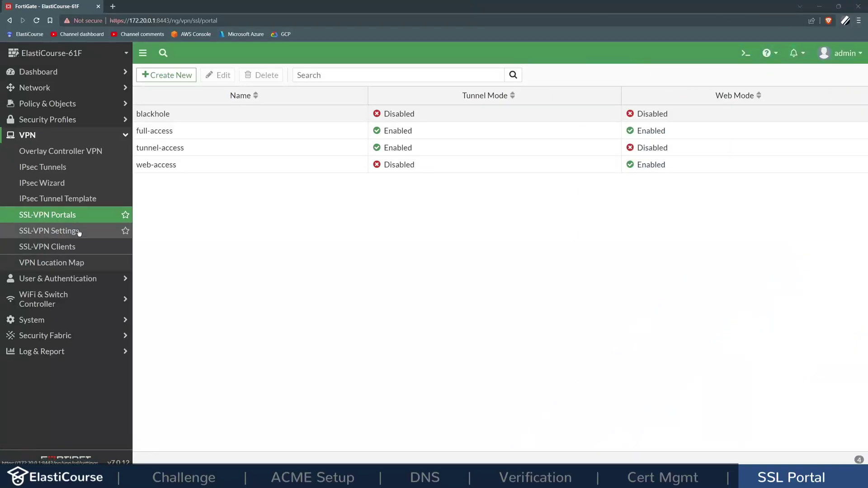
Step: Open VPN > SSL-VPN Settings and point out the float-zone.com Server Certificate setting
left_click(46, 236)
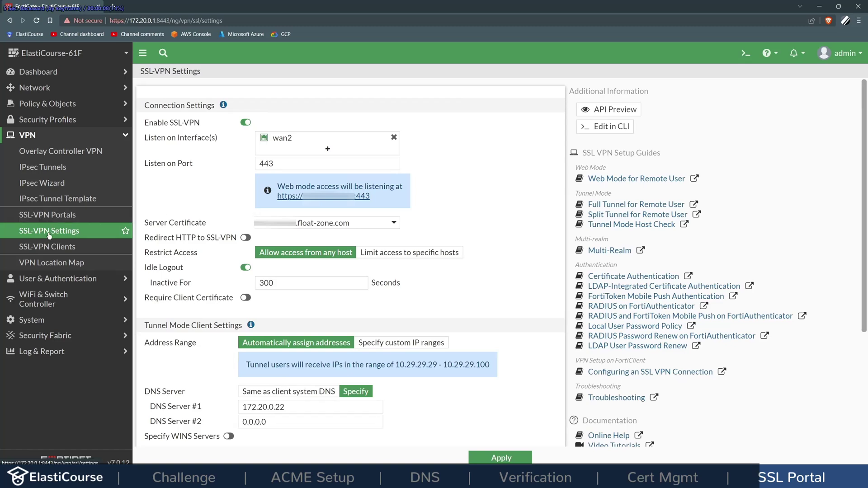
double_click(171, 223)
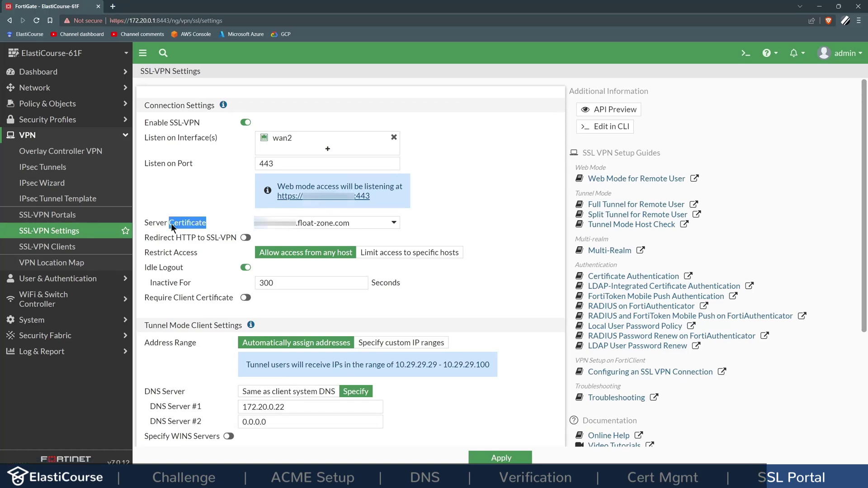
left_click(172, 223)
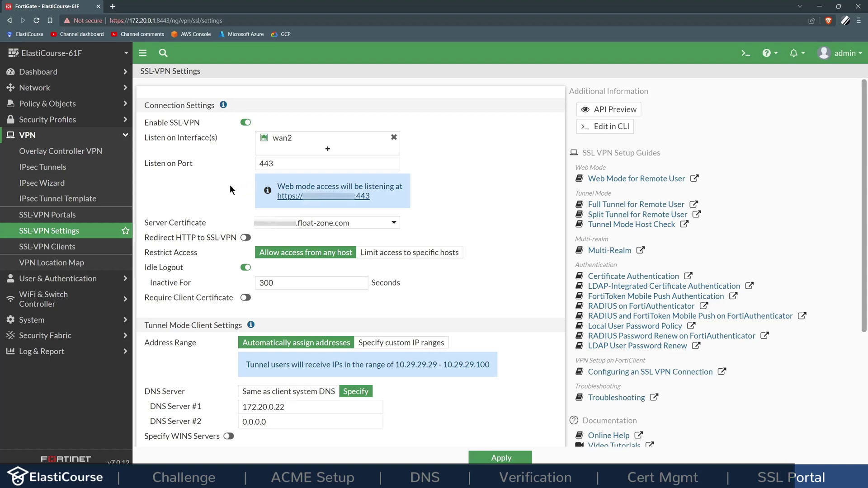
Step: In a new browser tab, sign in to the SSL-VPN web portal on the float-zone.com address
left_click(114, 7)
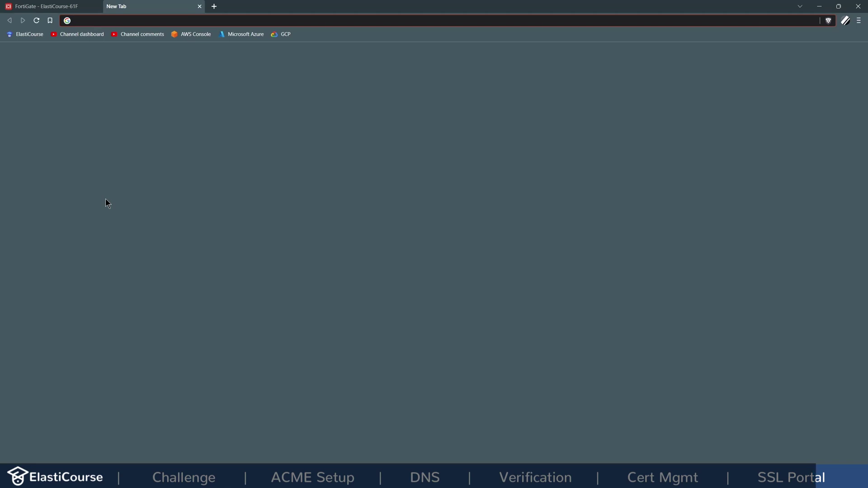
left_click(413, 276)
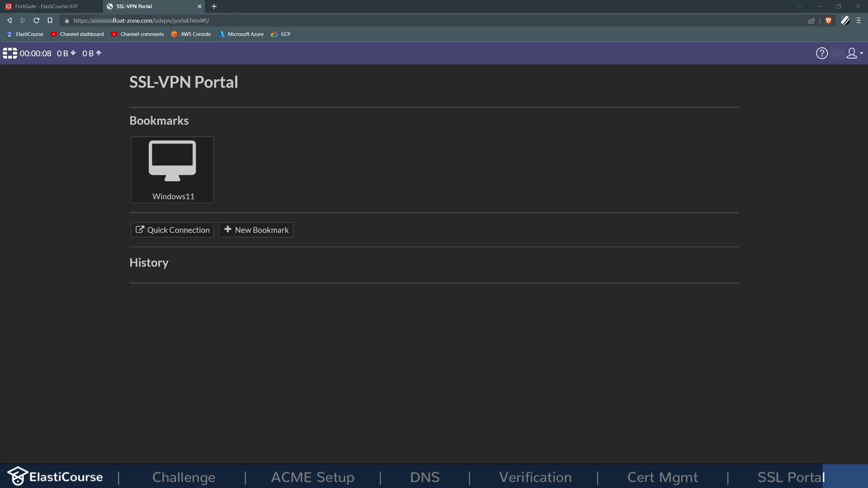